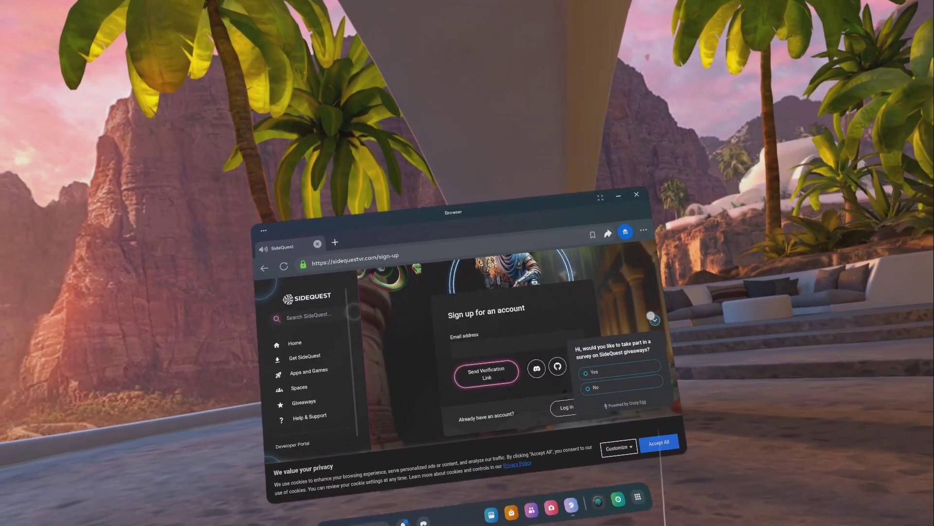
Dismiss the giveaways survey, focus the sign-up Email address field and scroll the page
click(654, 320)
click(484, 340)
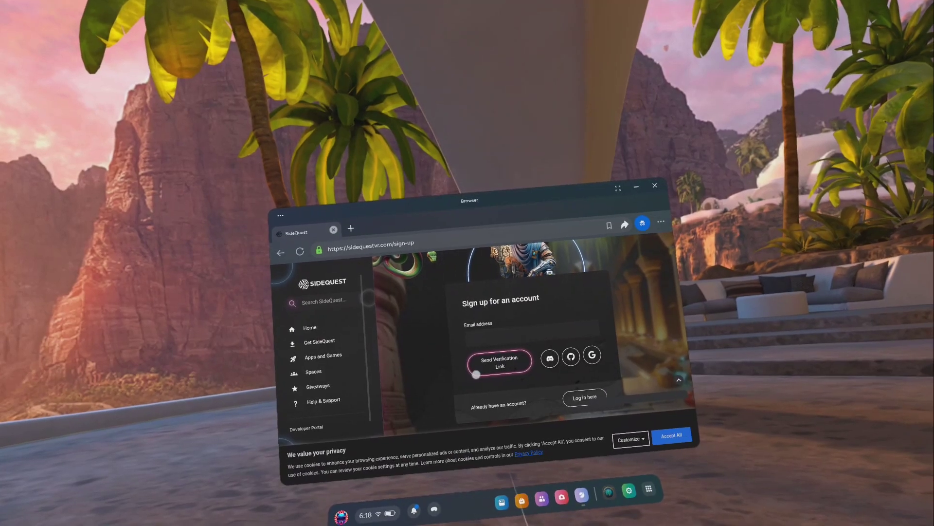
scroll(575, 377, down, 1)
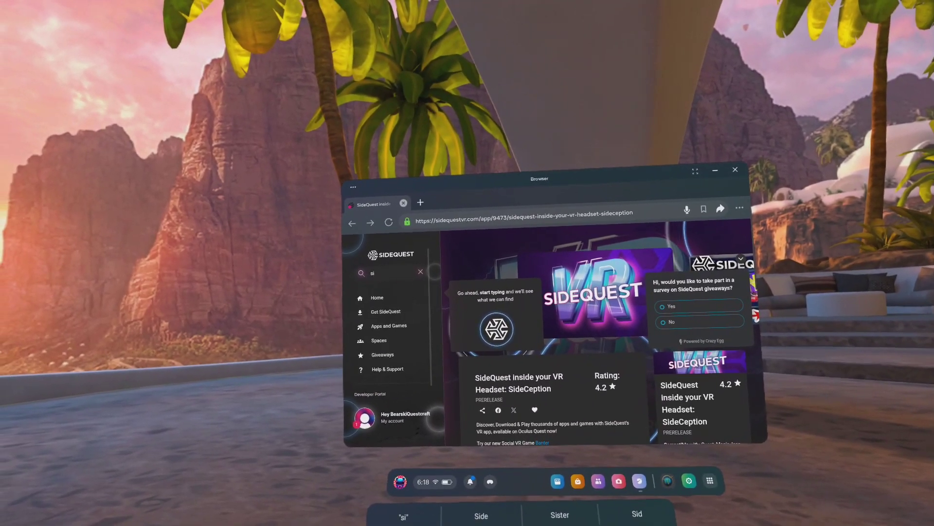
Search 'sidequest' and scroll the SideCeption page down to its Sideload Now button
text(dequ)
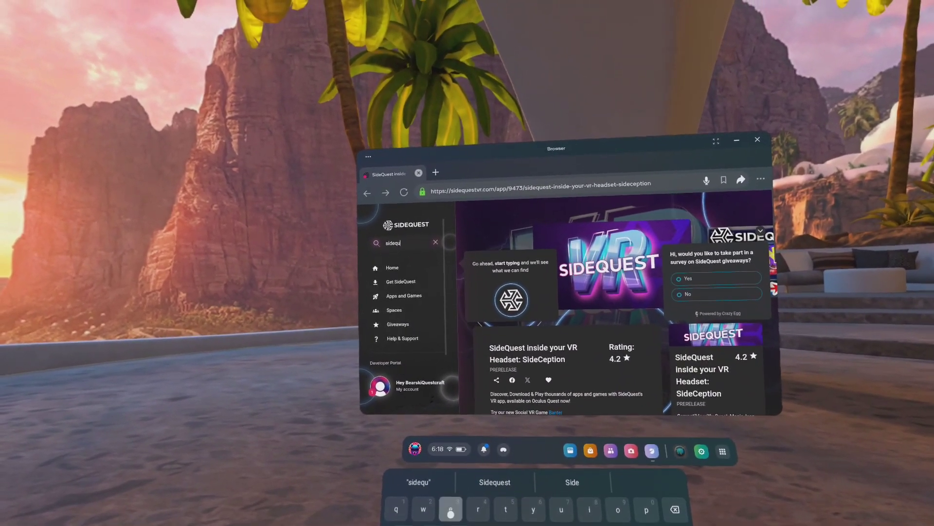
text(est)
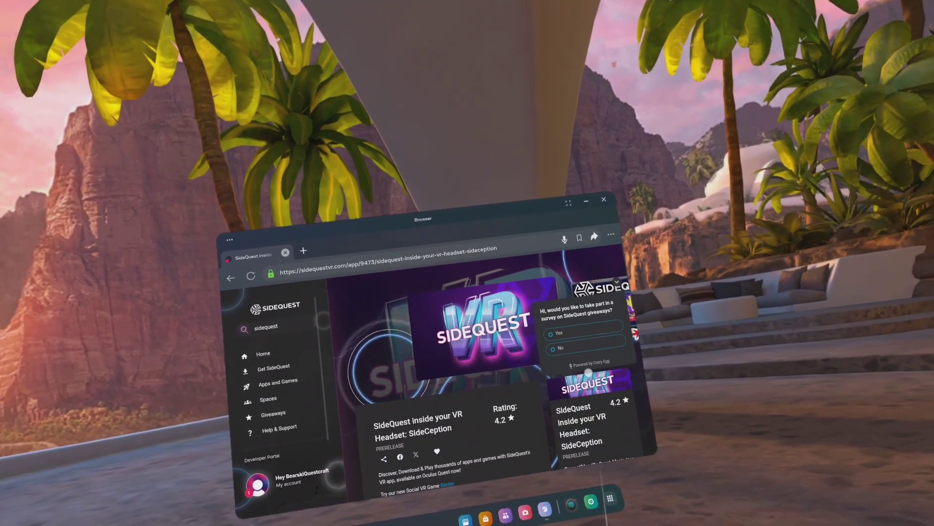
scroll(511, 376, down, 3)
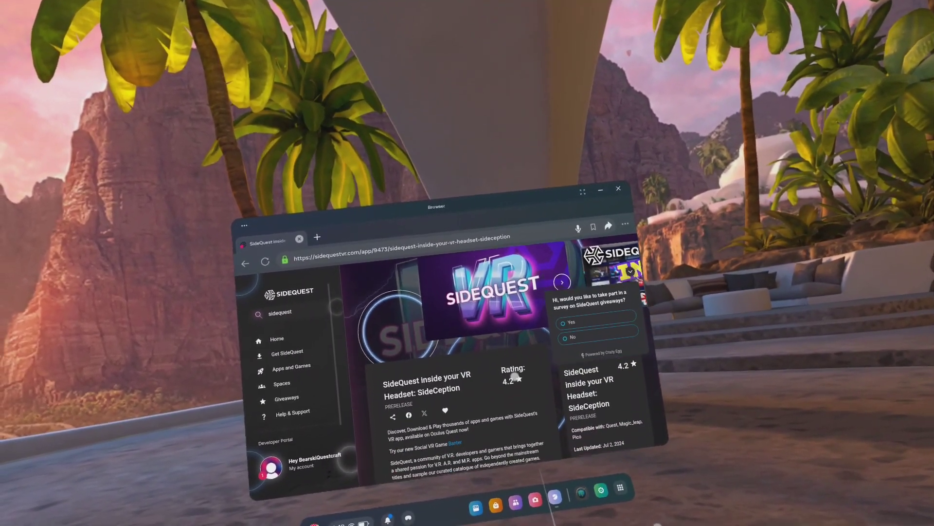
scroll(521, 393, down, 3)
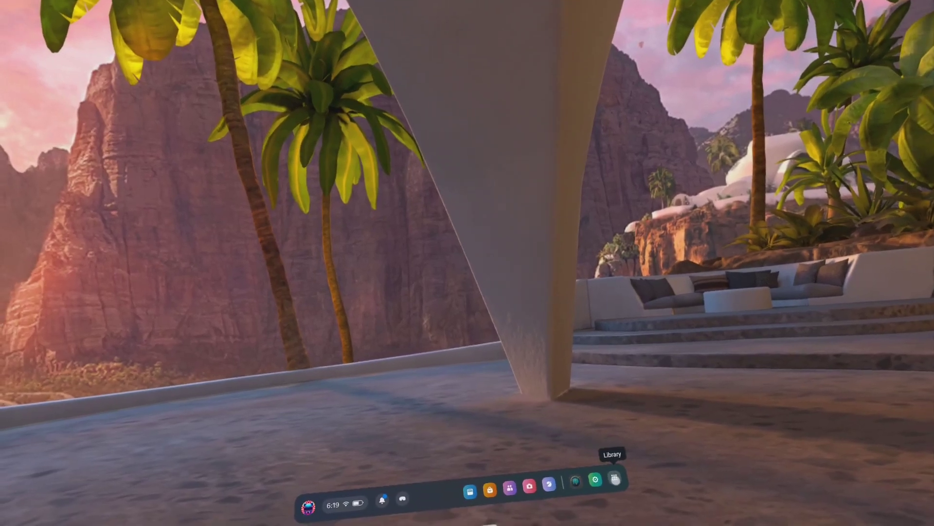
From the app library, start a Store search for Mobile VR Station
click(630, 487)
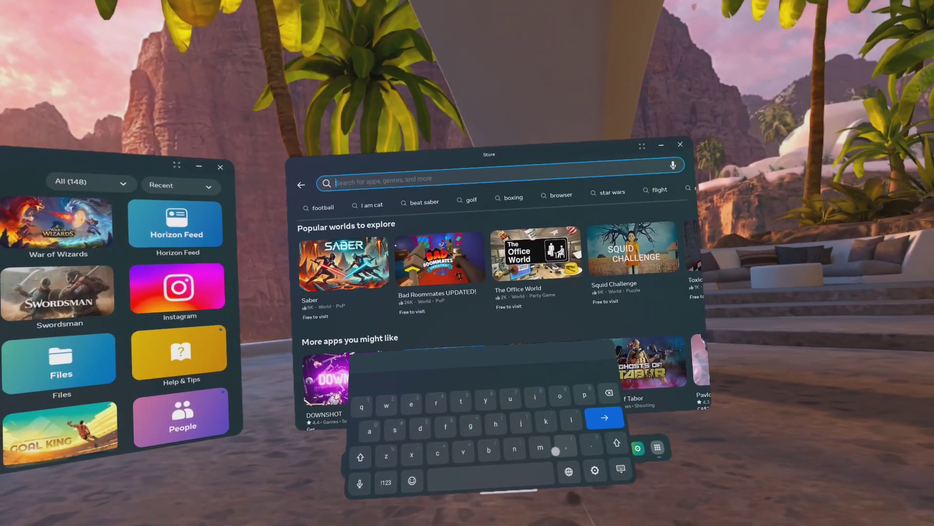
click(549, 494)
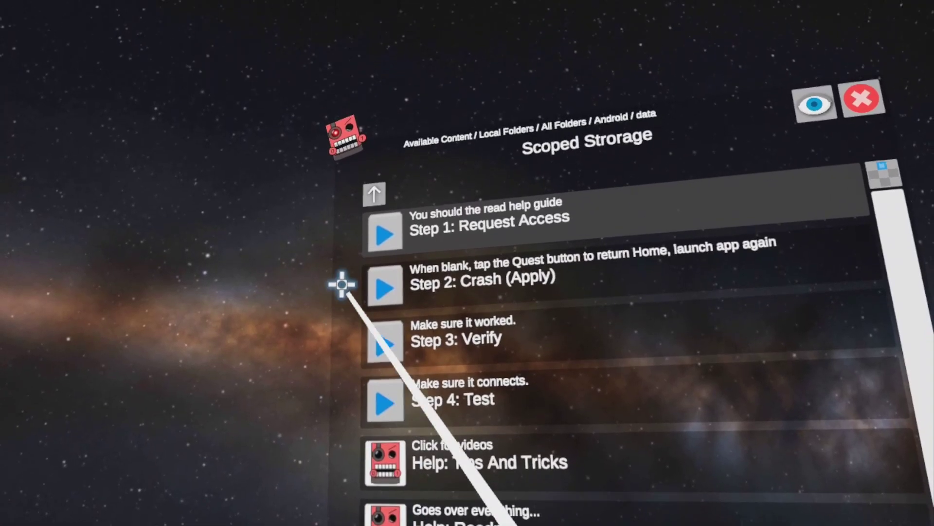
Use Step 1: Request Access to open the system folder picker on Android data
click(380, 267)
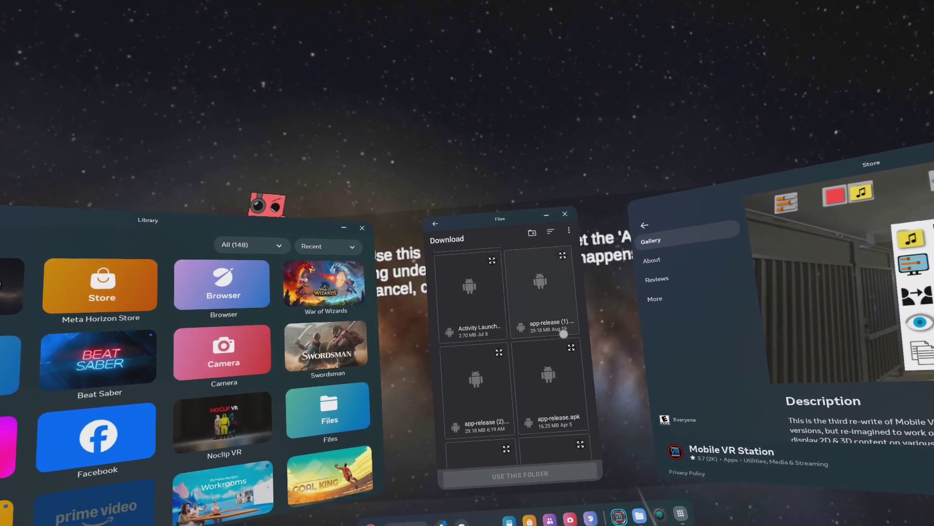
Install SideQuest from app-release (2).apk in Download, accepting the unknown-apps warning
scroll(564, 334, down, 3)
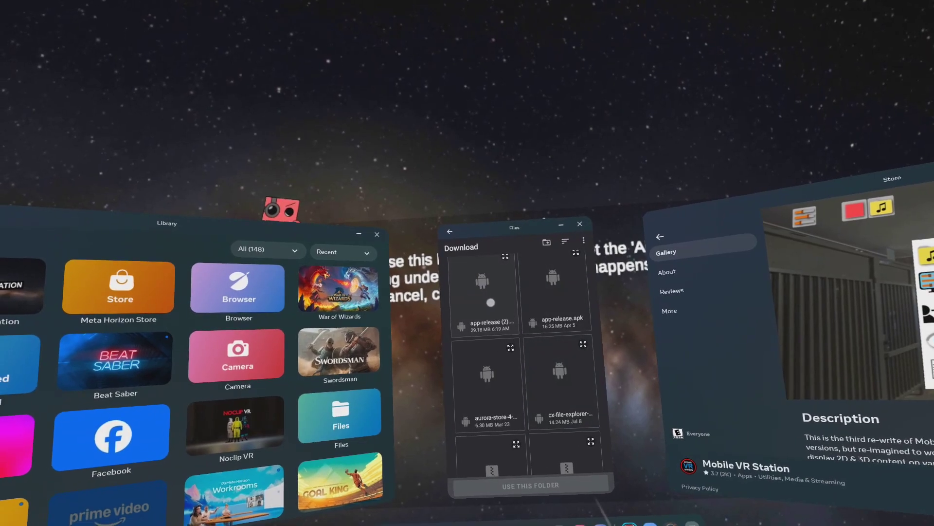
scroll(497, 322, up, 1)
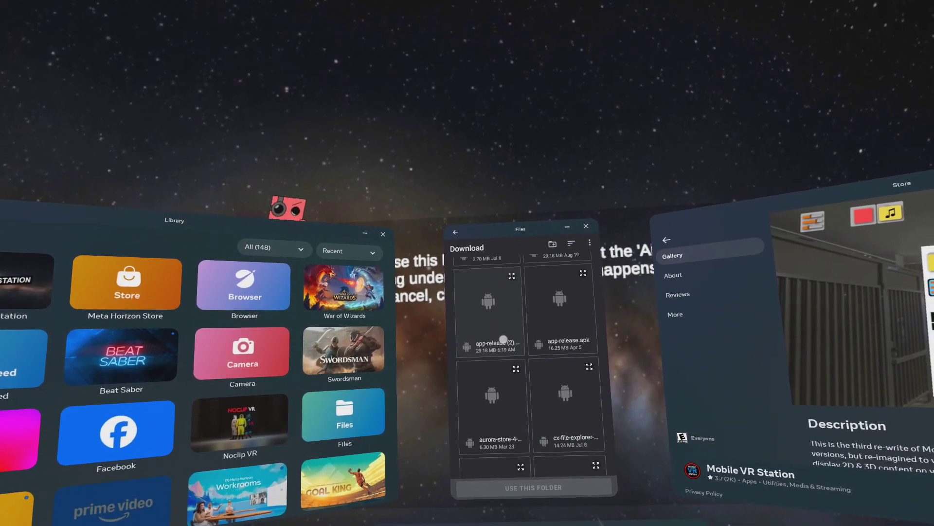
scroll(503, 340, up, 1)
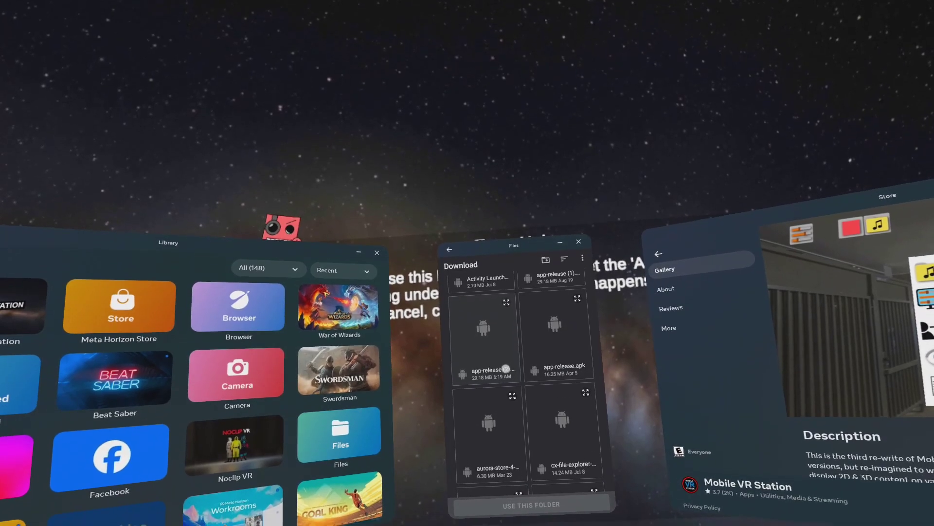
click(505, 369)
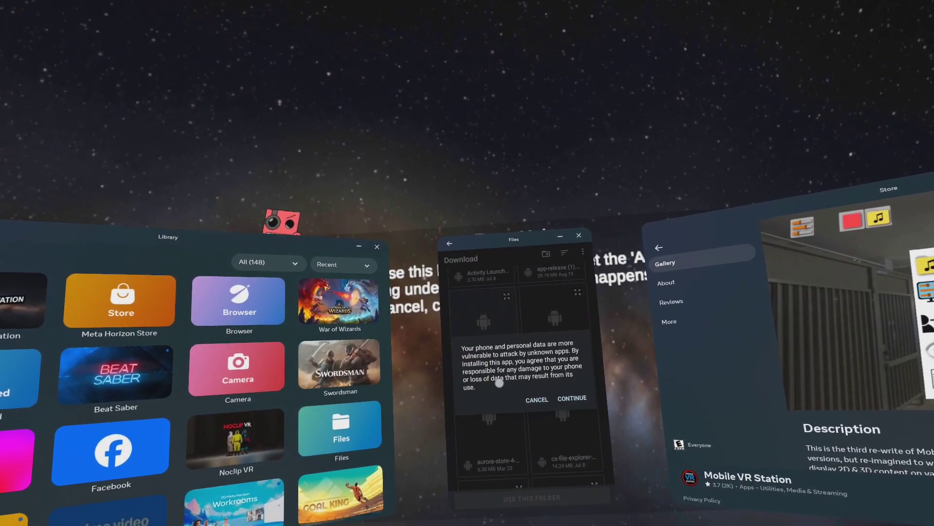
click(570, 398)
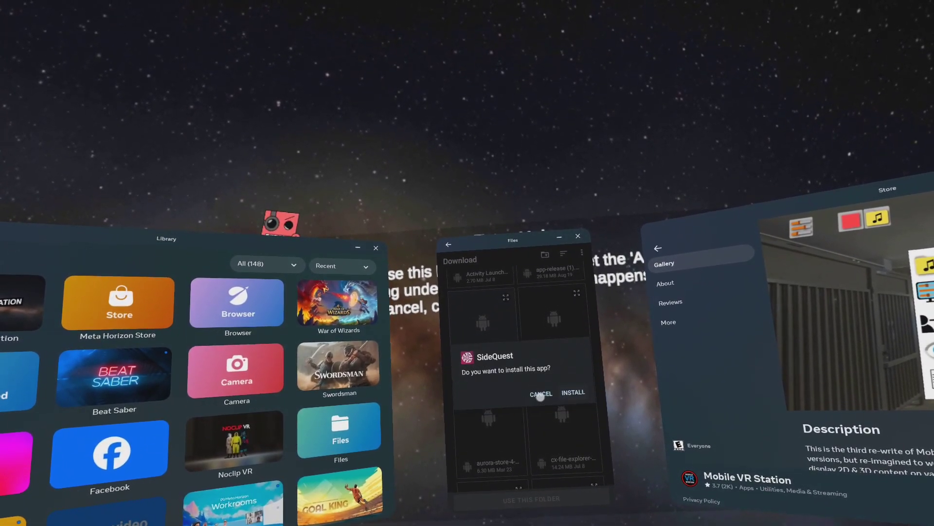
click(574, 391)
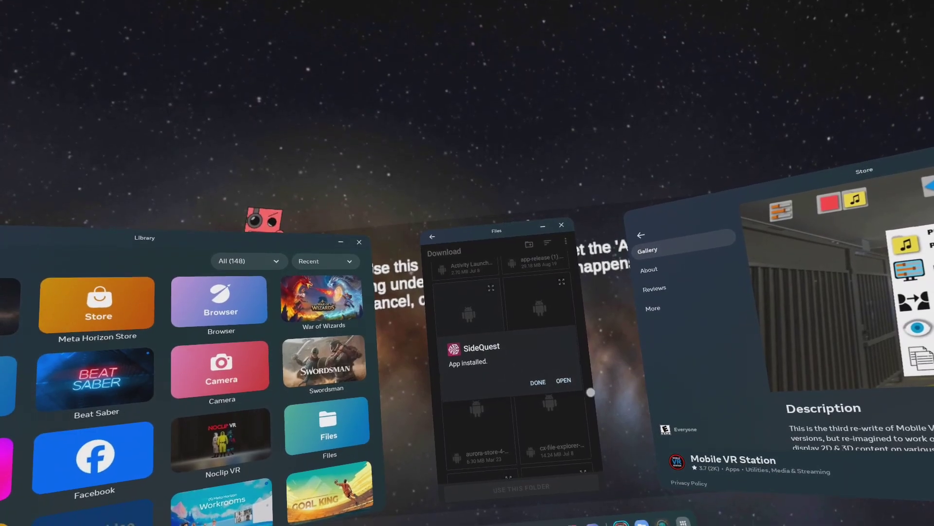
click(537, 382)
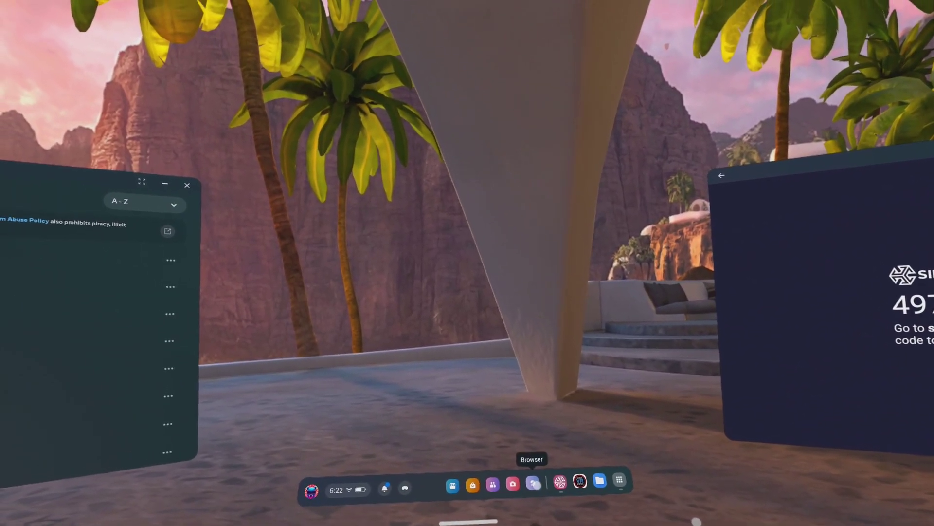
In the Browser, go to sdq.st/link and begin entering the headset's sign-in code
click(534, 483)
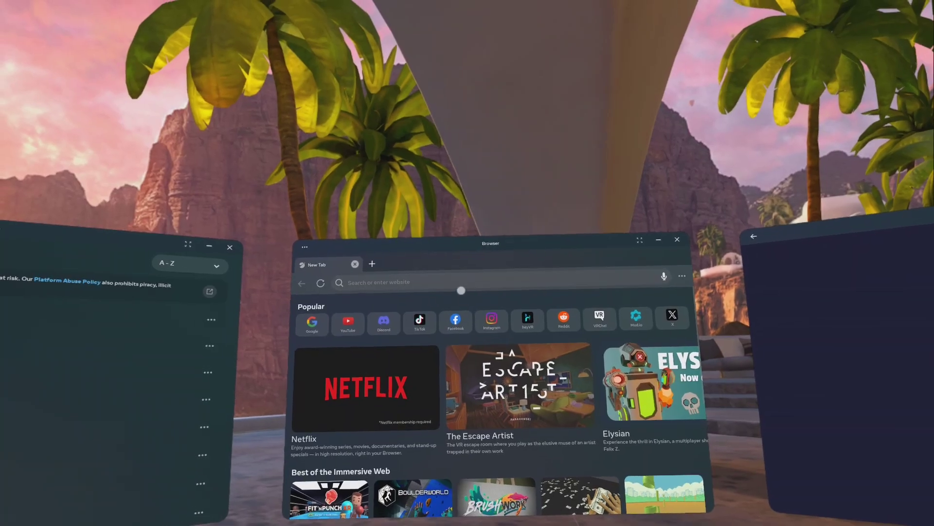
click(461, 288)
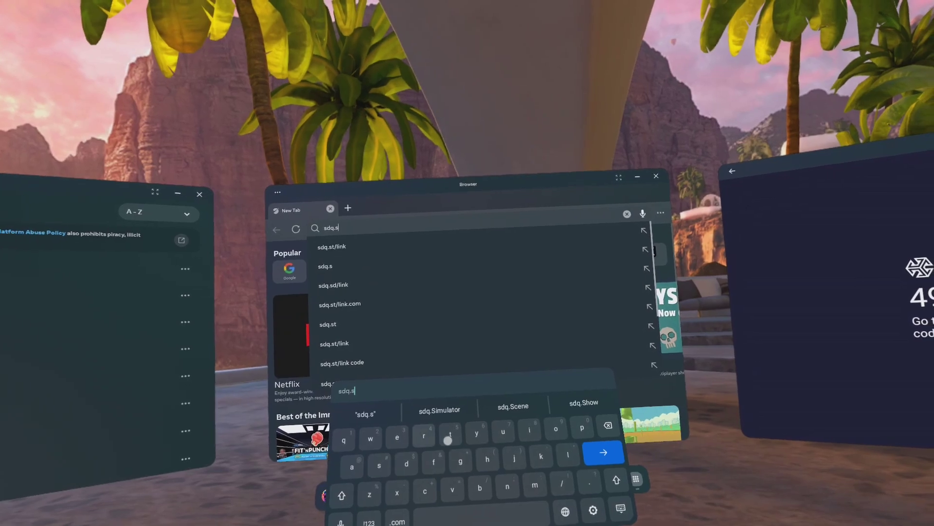
text(sdq.st)
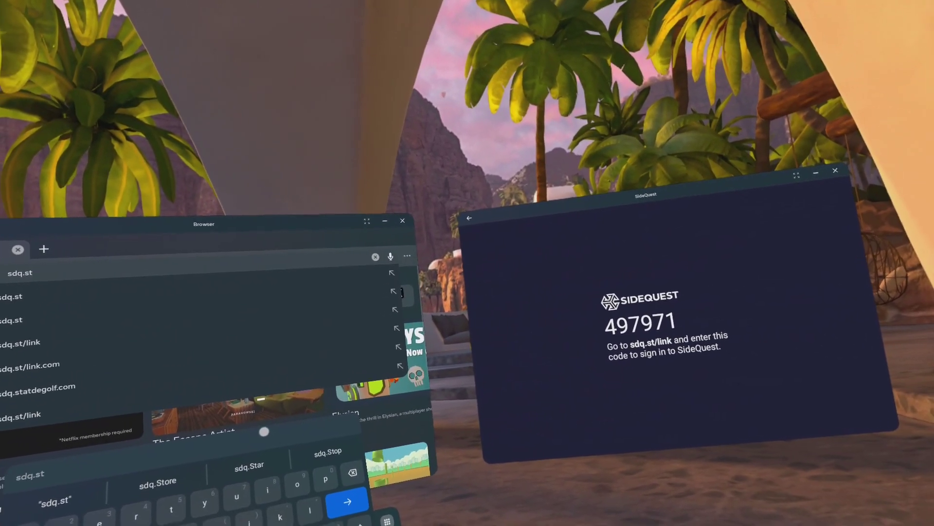
text(/)
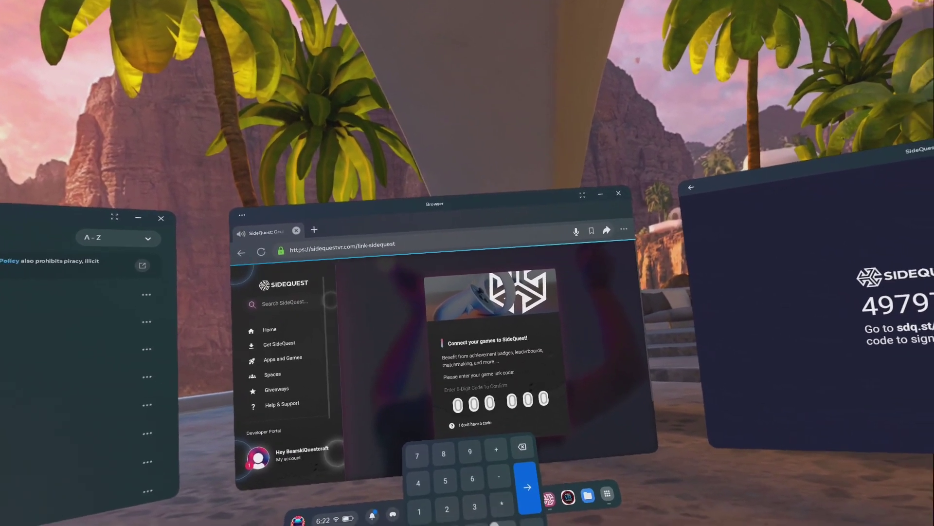
text(4)
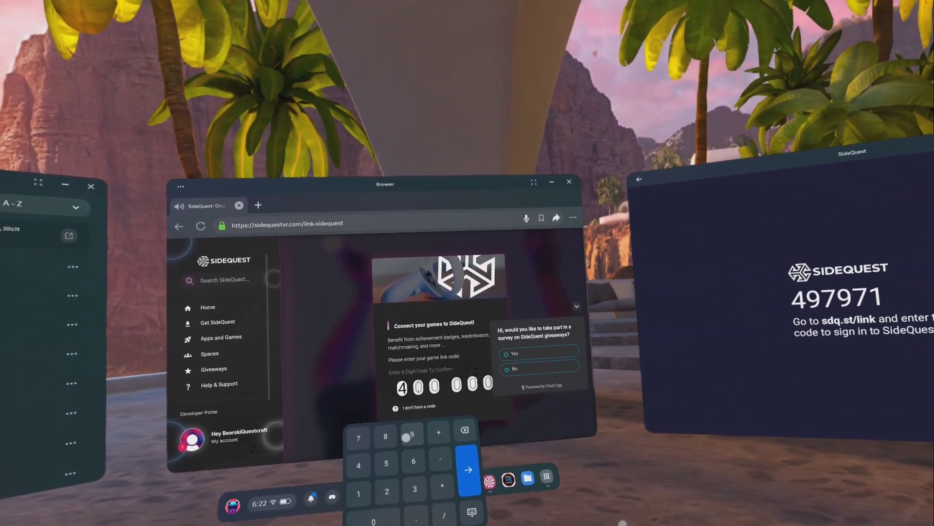
text(97)
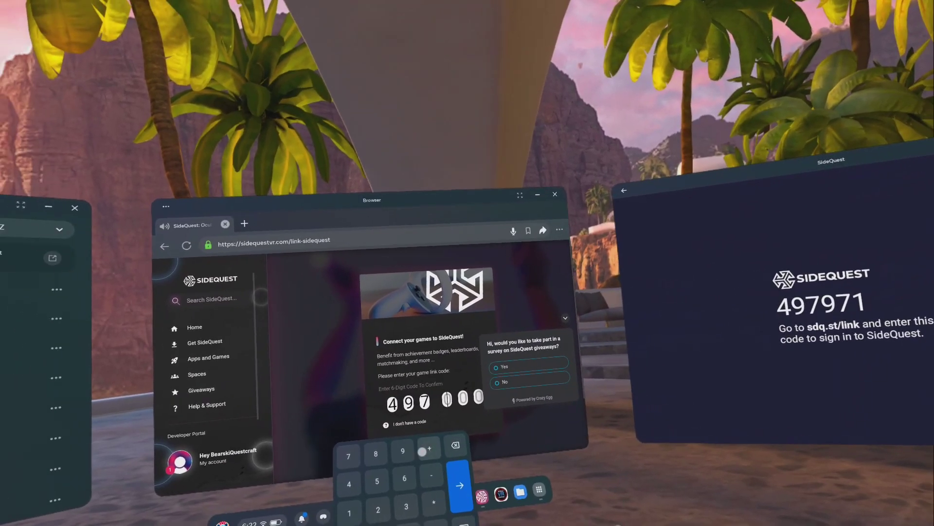
text(9)
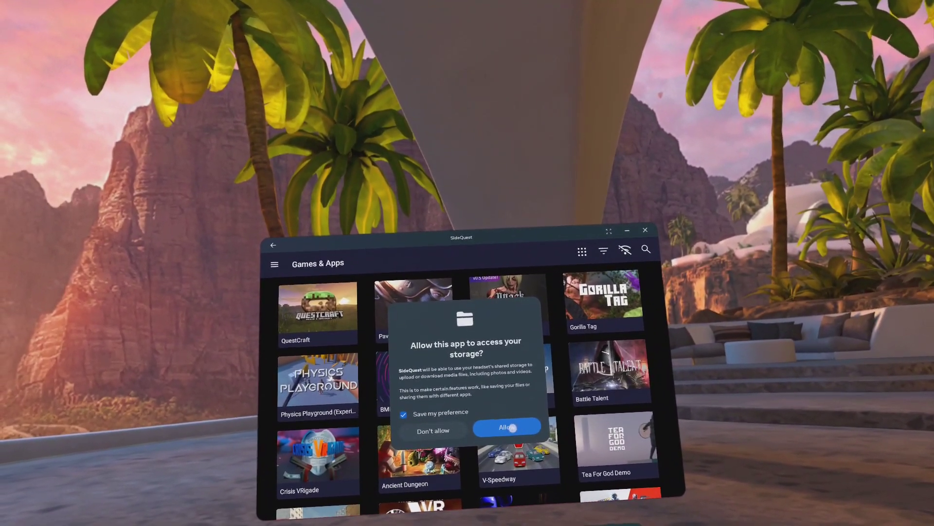
Allow SideQuest storage access and search the catalogue for 'digital ci'
click(498, 431)
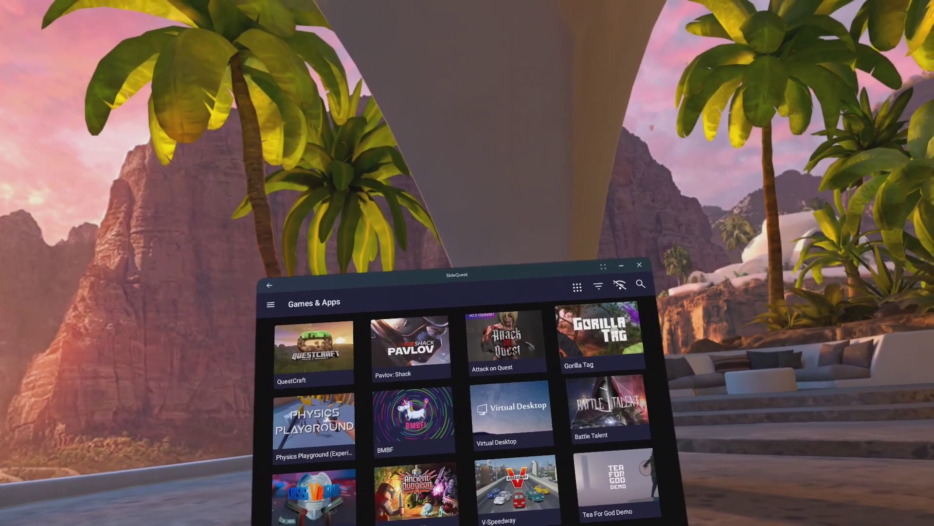
click(646, 284)
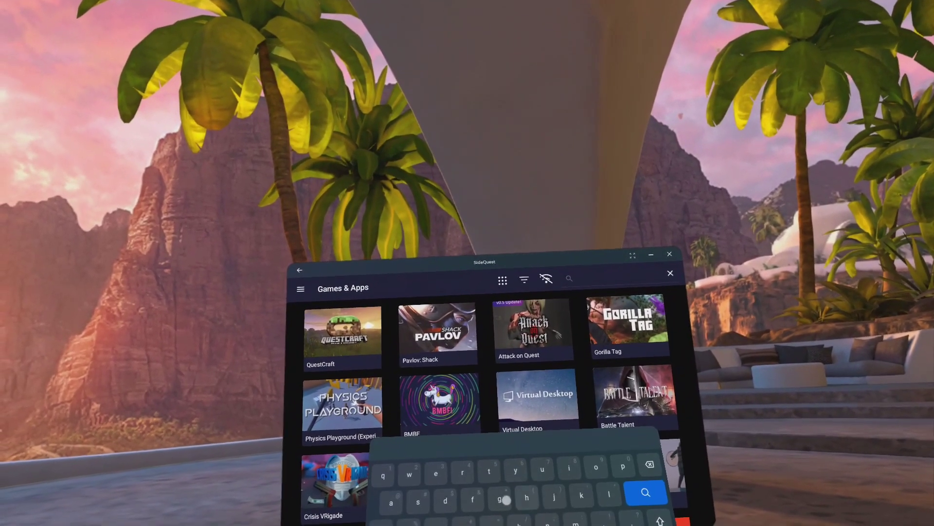
text(d)
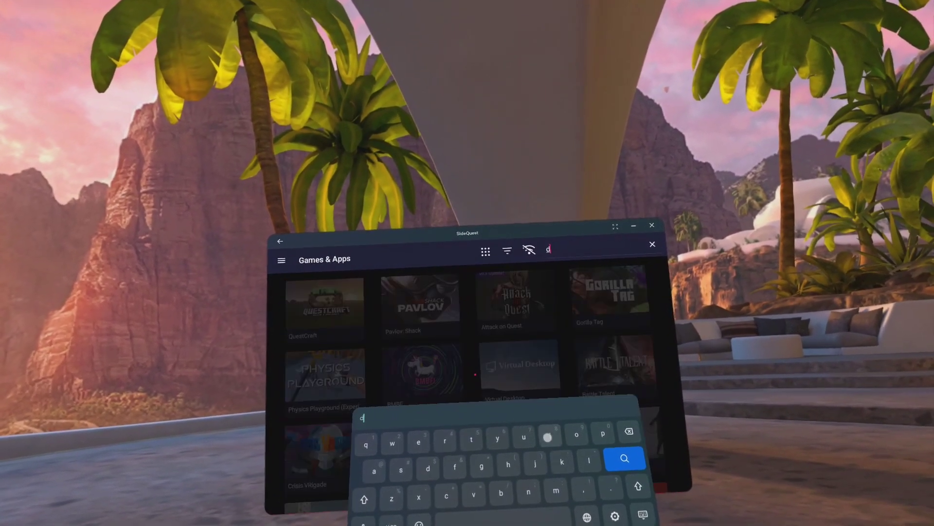
text(igital)
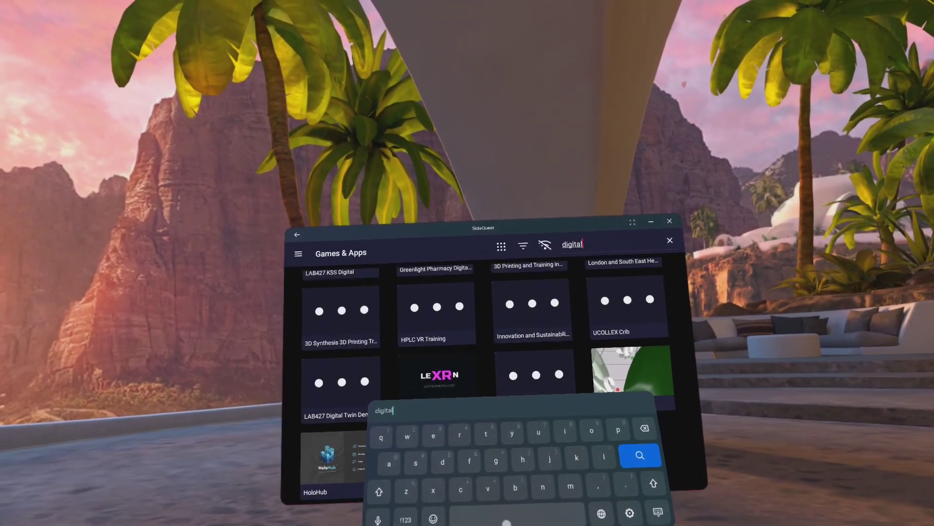
text( c)
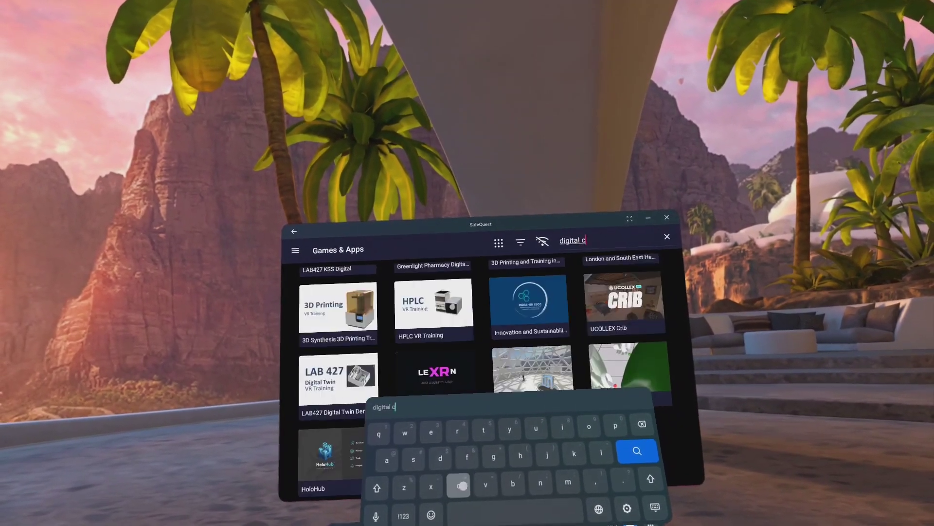
text(i)
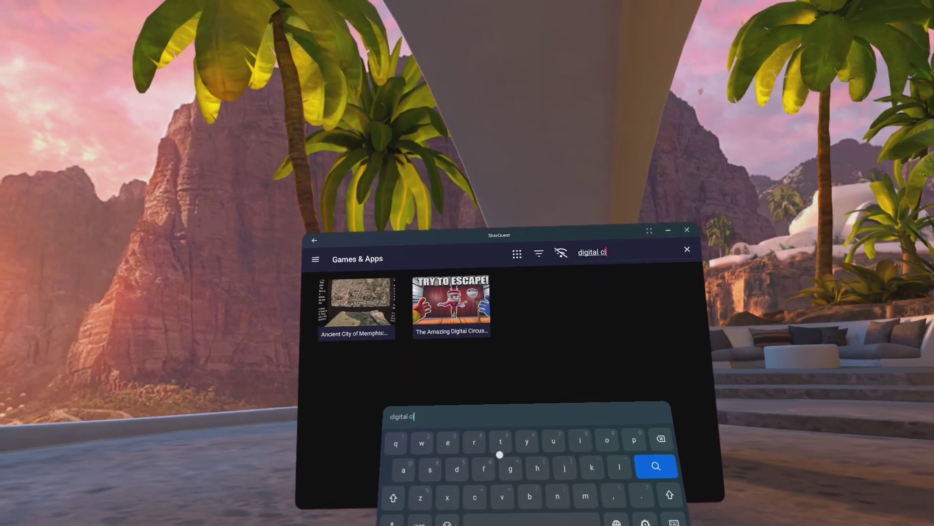
click(470, 423)
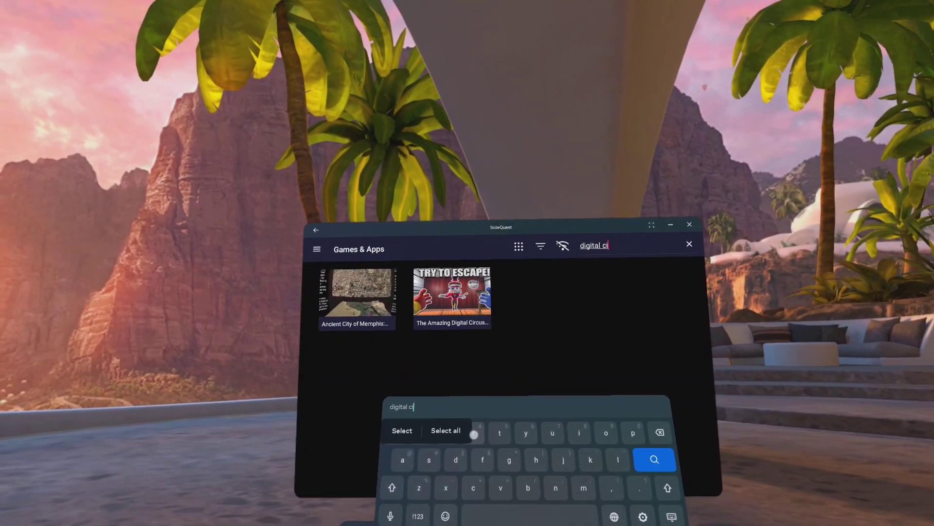
click(645, 459)
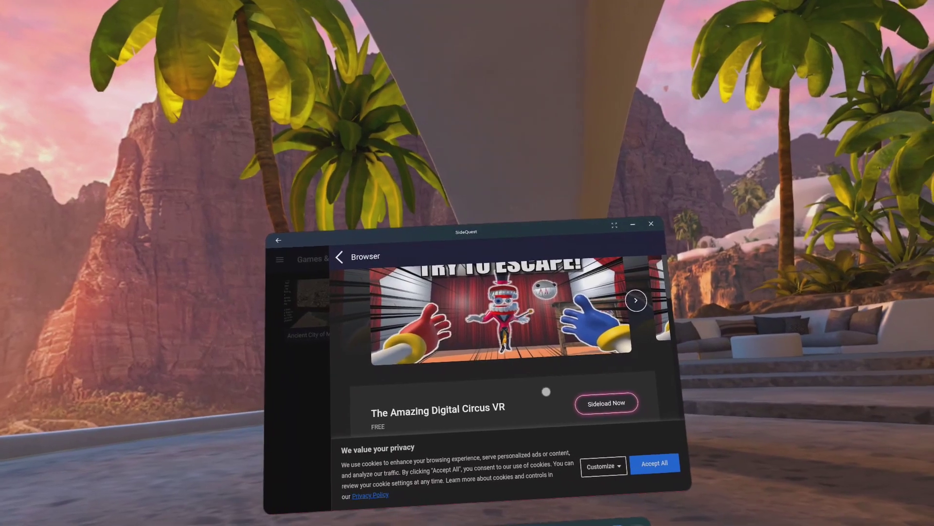
Accept all cookies and sideload The Amazing Digital Circus VR onto the headset
click(654, 463)
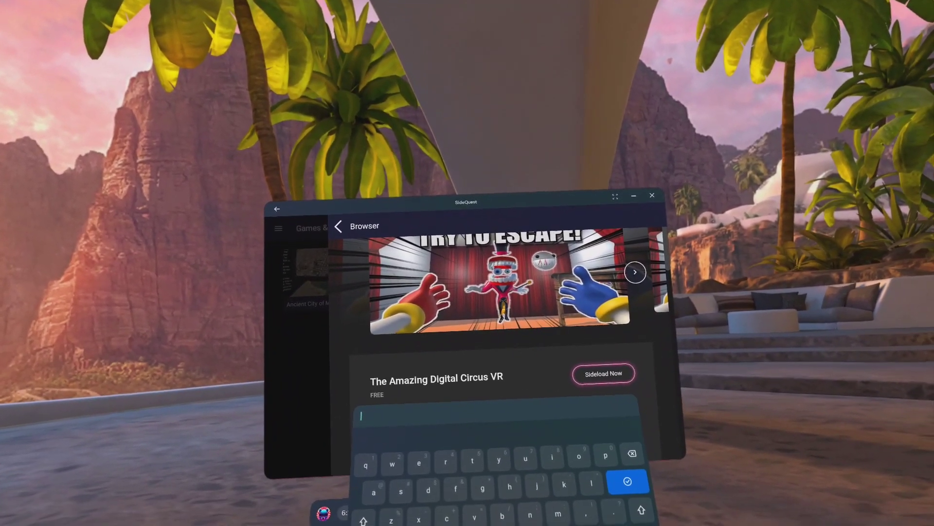
click(617, 403)
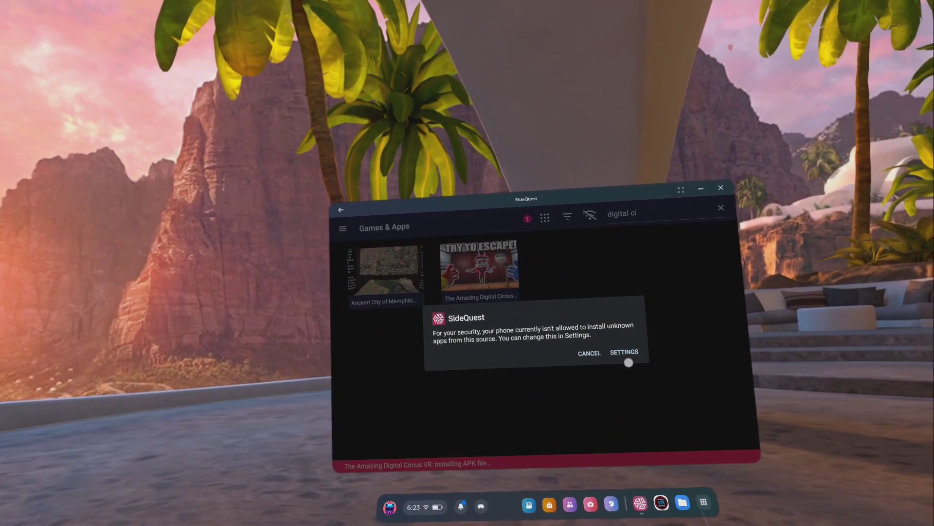
Turn on Allow from this source for SideQuest in the Install unknown apps settings
click(626, 350)
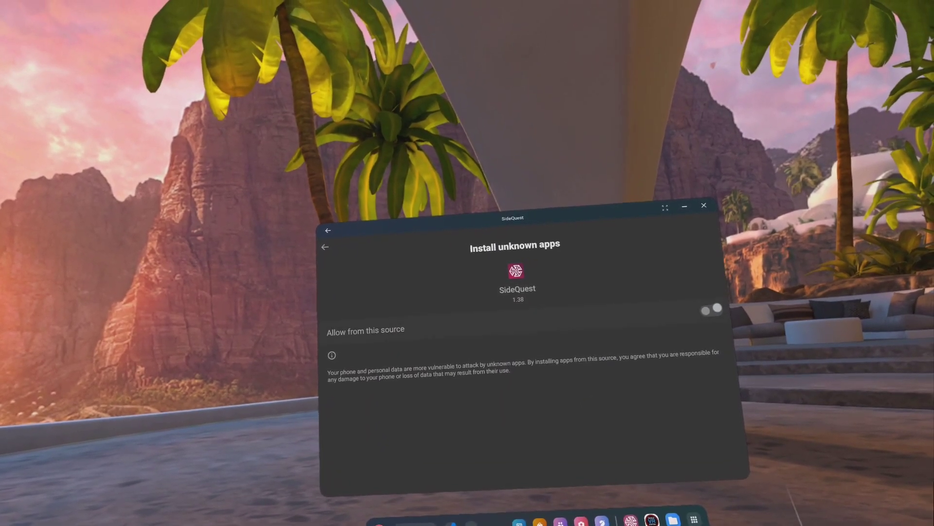
click(713, 309)
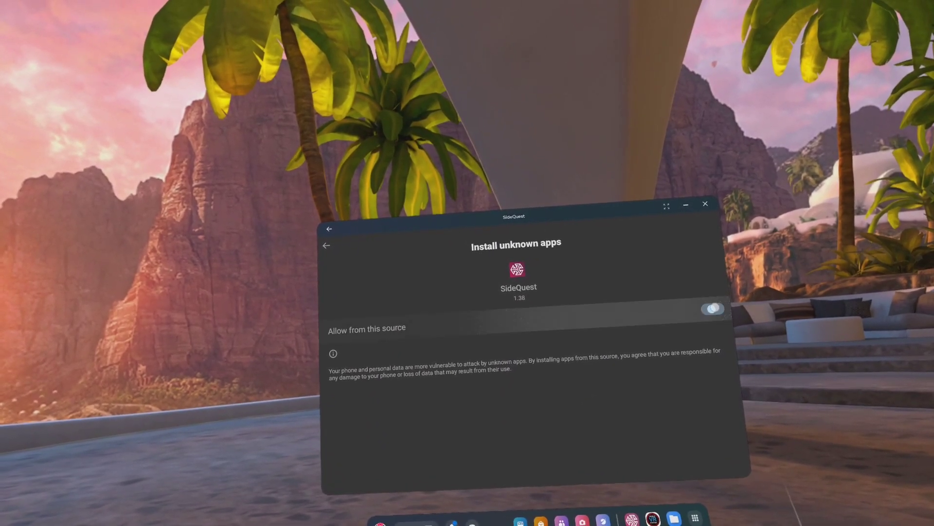